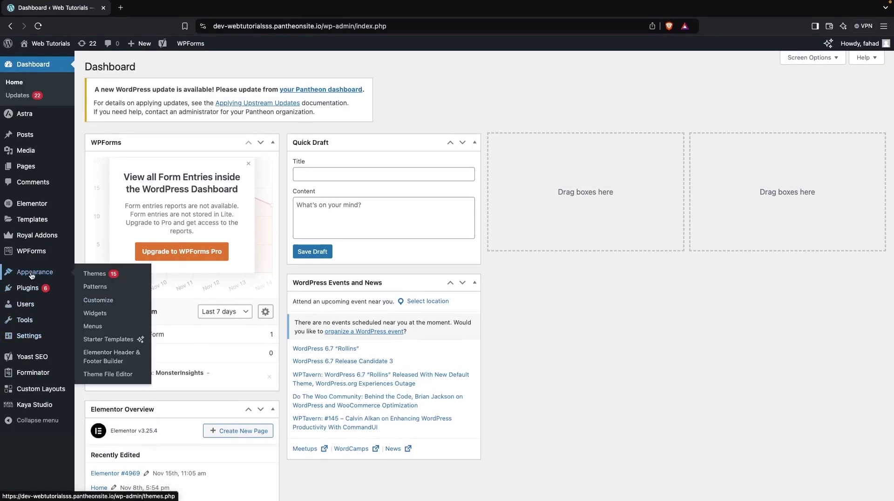
- Go from the dashboard to Plugins > Add New Plugin
mouse_move(27, 288)
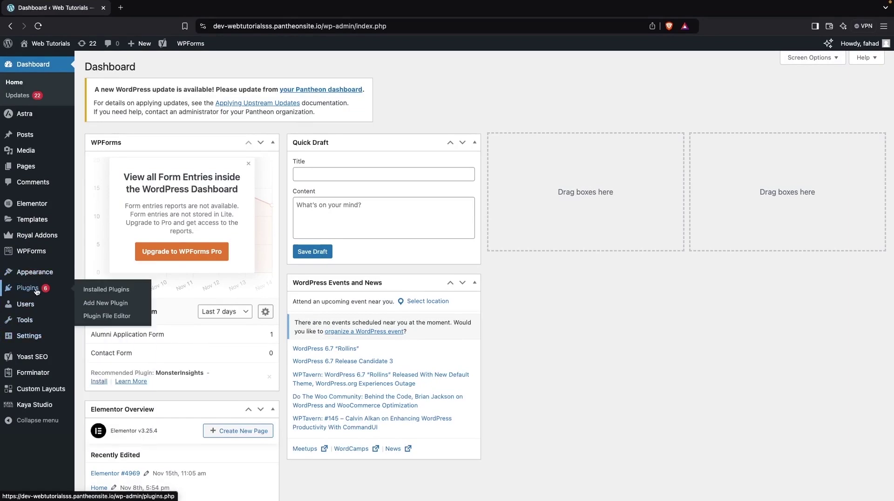
click(100, 305)
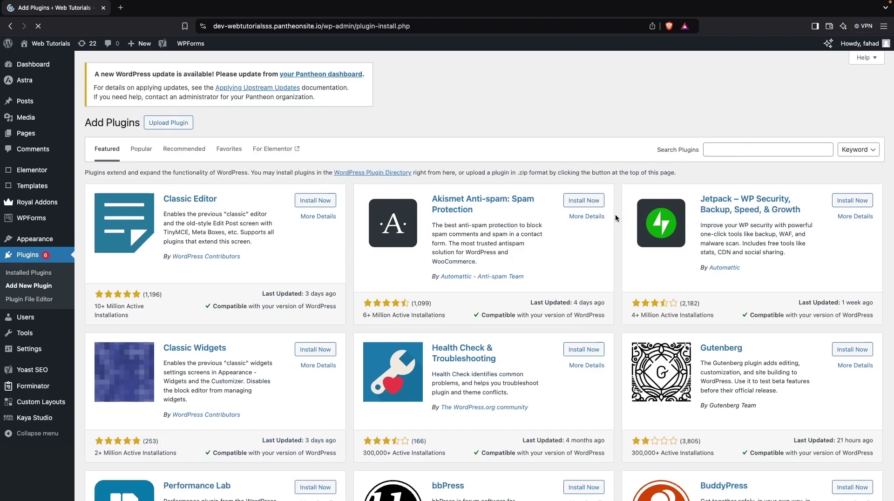
- Search plugins for 'pdf.js', then install and activate PDF.js Viewer
click(748, 142)
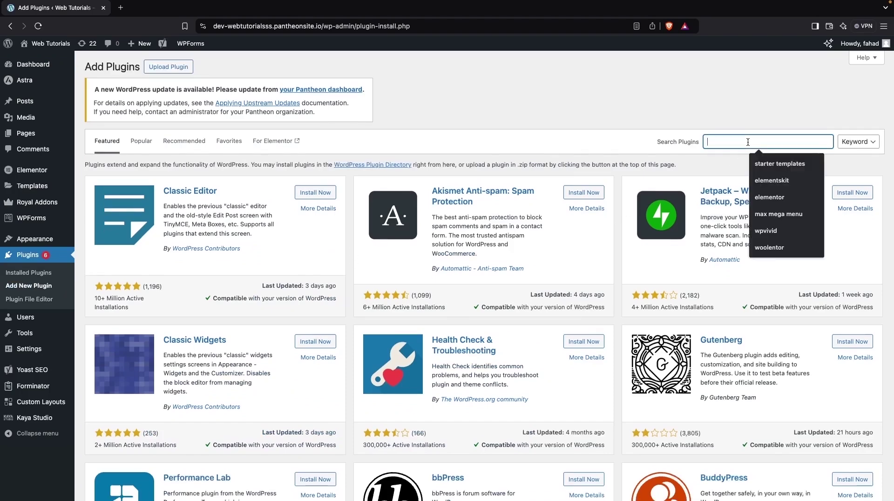
text(pdf.js)
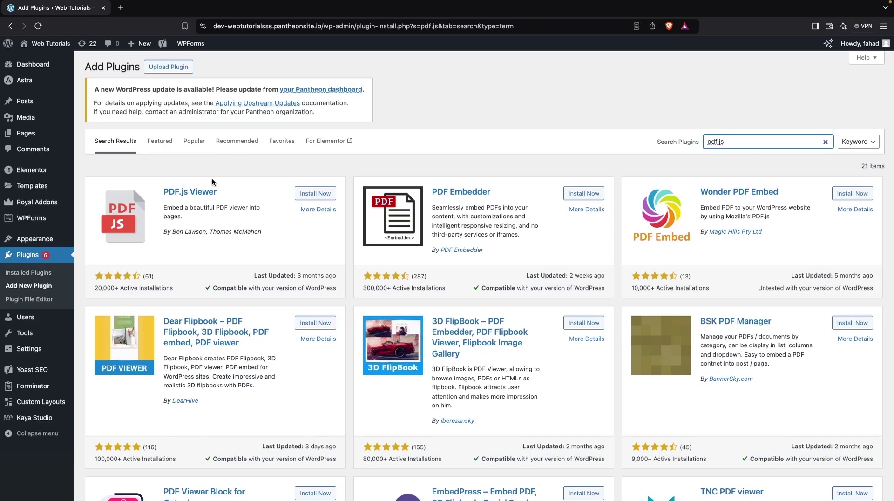
click(309, 193)
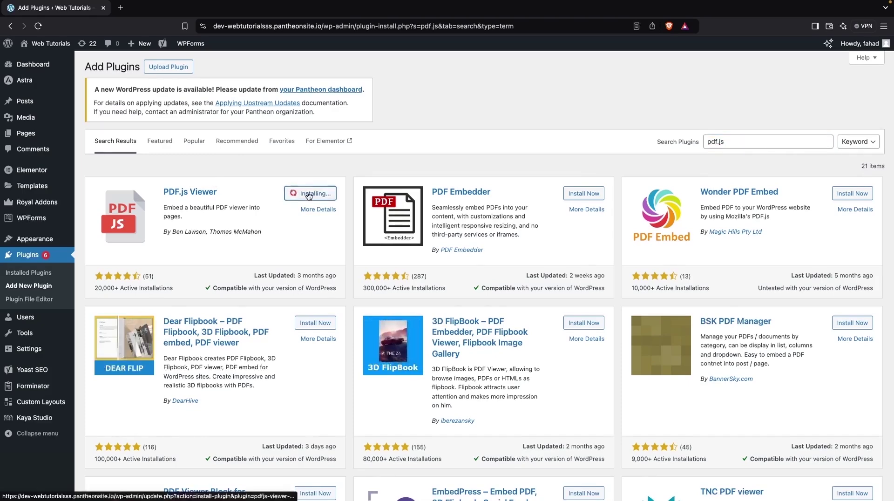
click(324, 193)
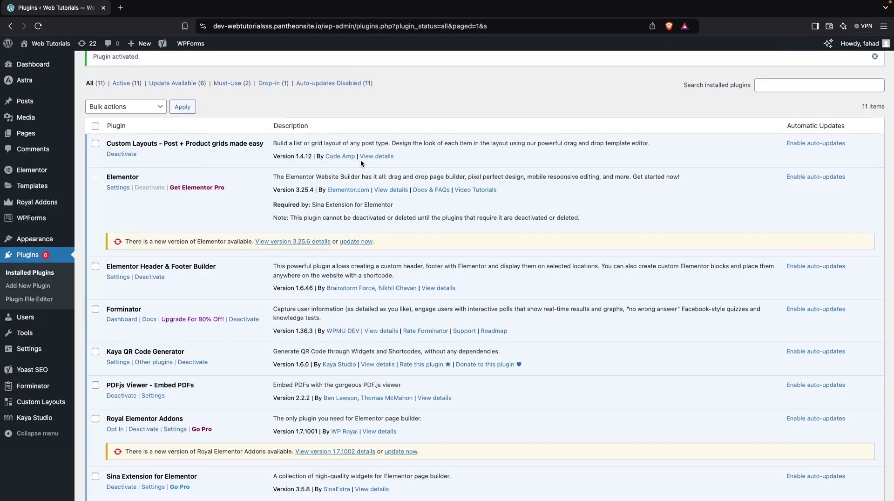
- In PDFjs Viewer Options, enable Fullscreen Links in New Tabs and save the settings
click(154, 396)
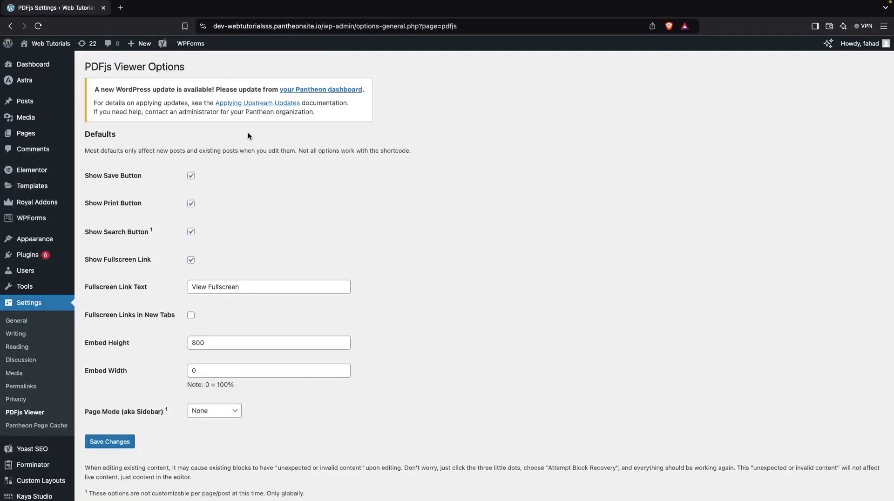
scroll(175, 155, down, 1)
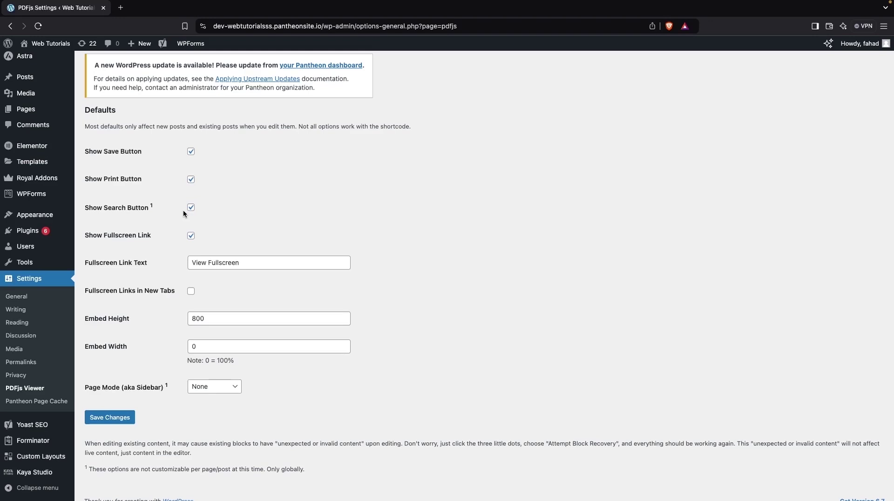
scroll(184, 212, down, 1)
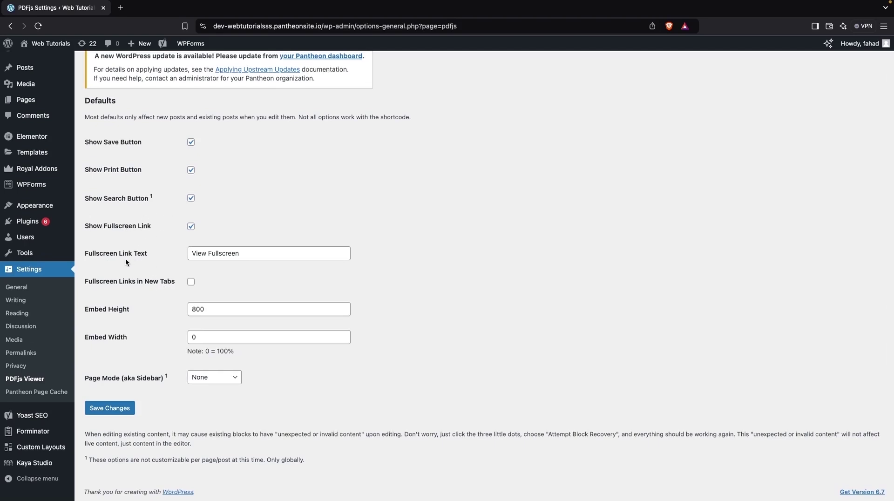
click(140, 254)
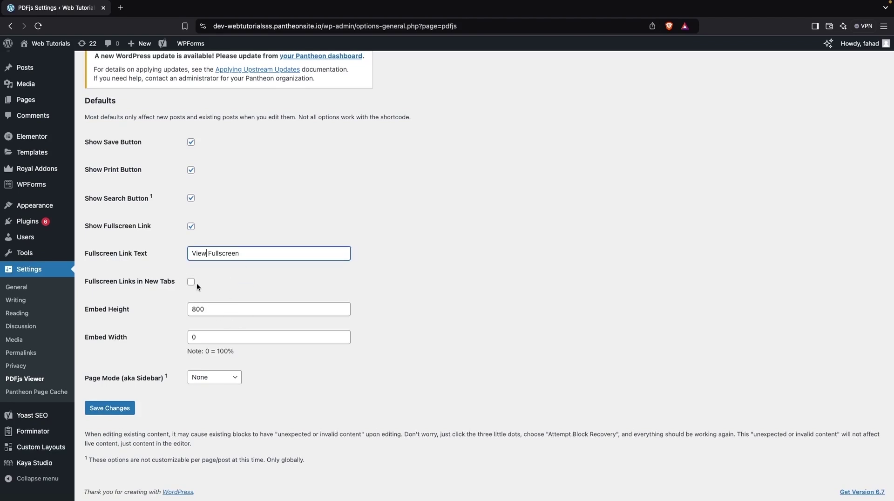
click(233, 267)
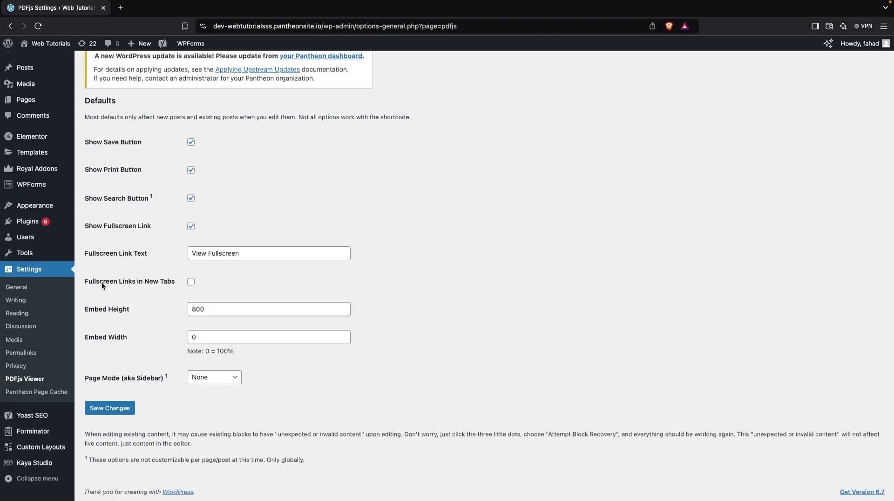
click(191, 282)
click(123, 409)
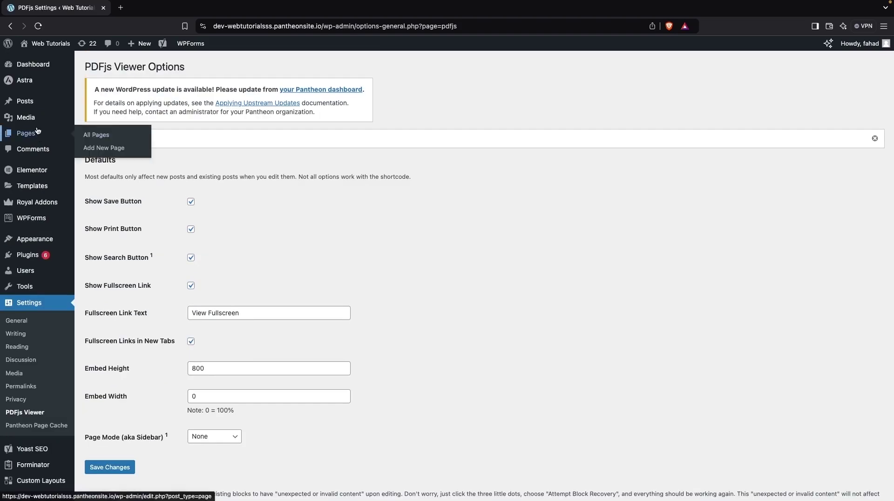
- Create a new page via Pages > Add New Page, titled My PDF Viewer
mouse_move(37, 118)
mouse_move(38, 135)
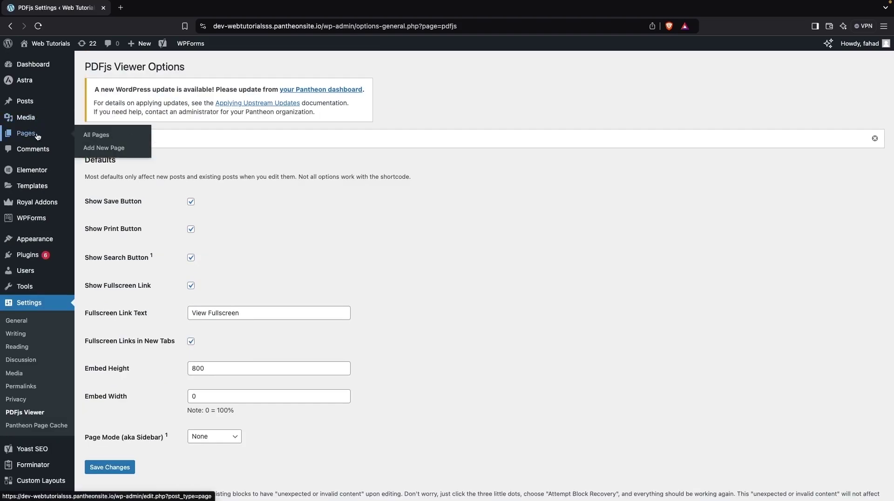
click(112, 148)
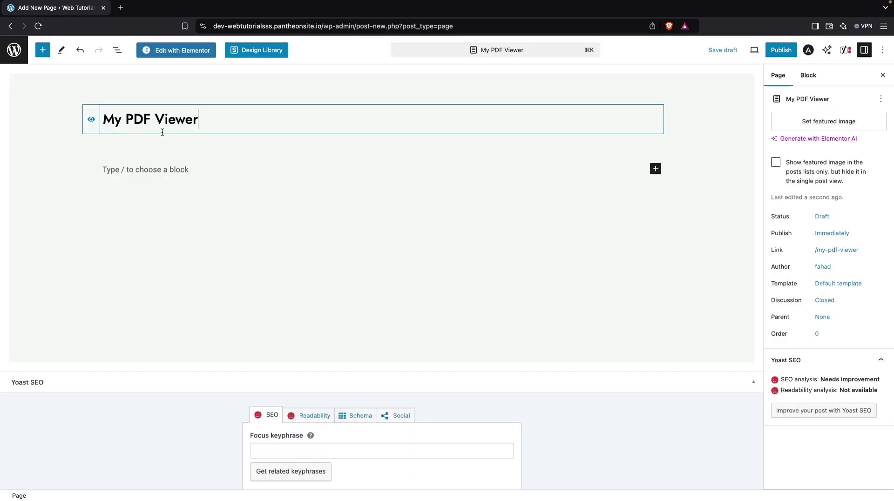
click(164, 170)
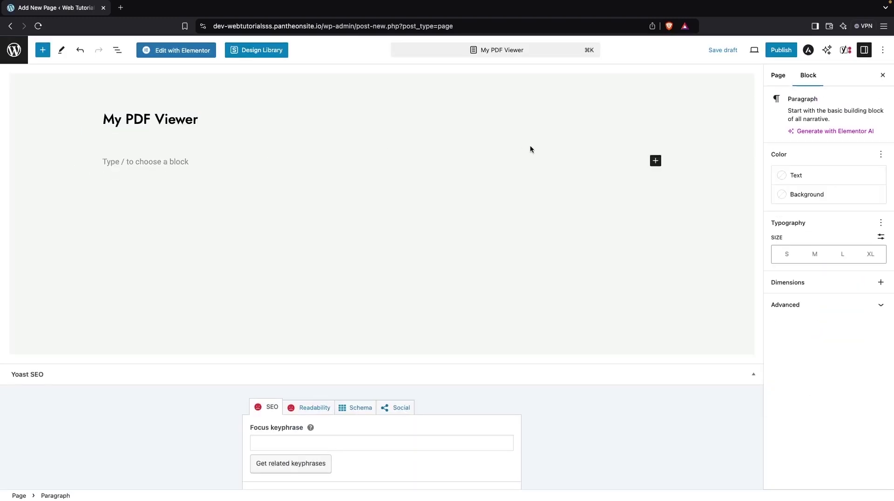
- Insert an Embed PDF.js Viewer block found by searching 'pdf'
click(655, 163)
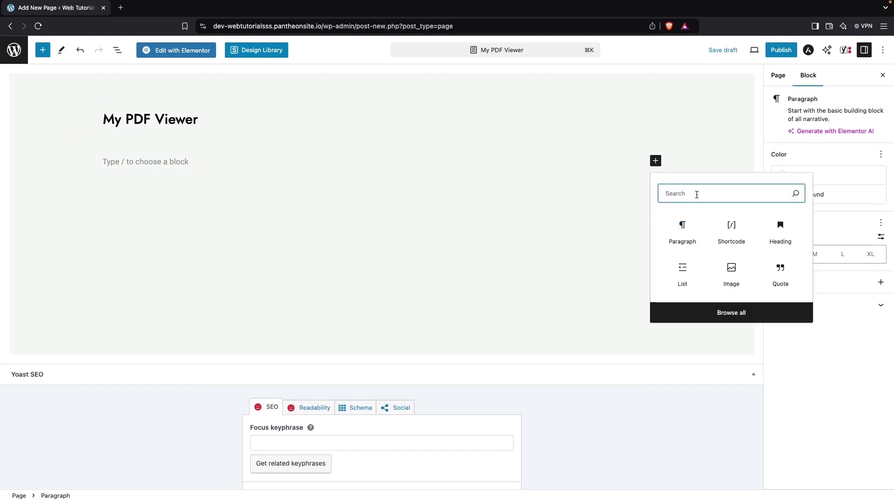
text(pdf)
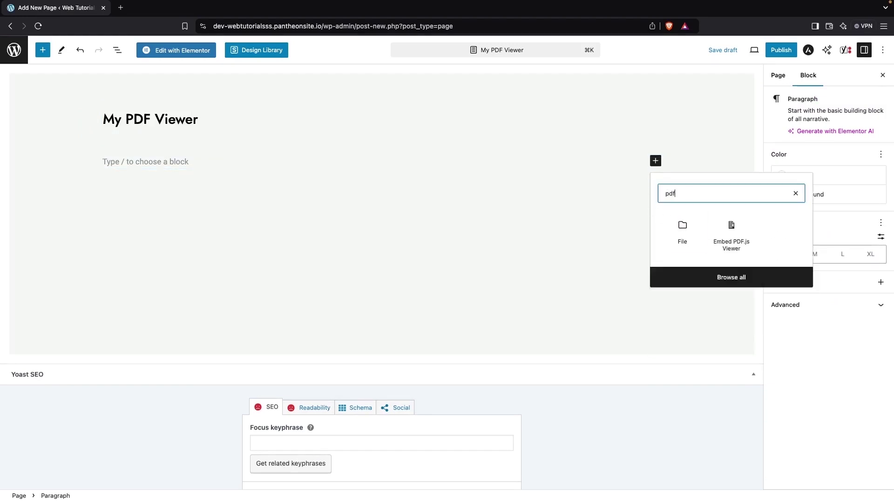
click(741, 235)
scroll(344, 322, down, 2)
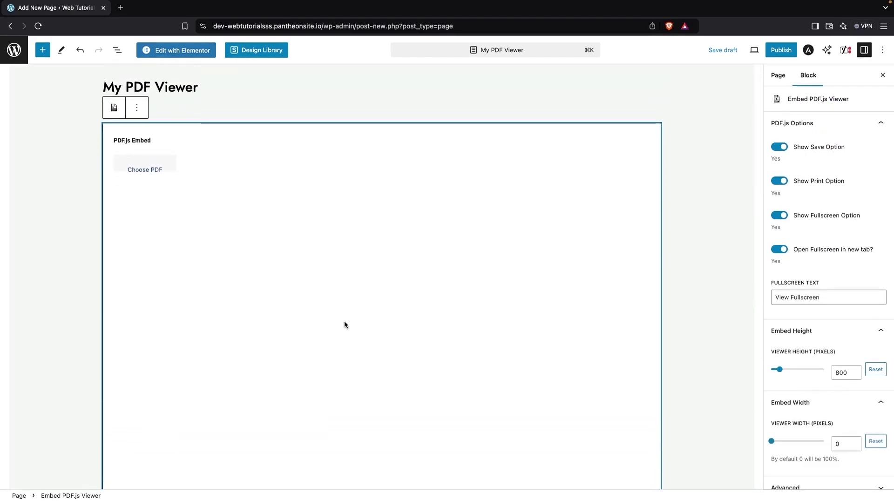
- Upload 'Bookmark a Page (Documentation) - Step by Step' PDF from Downloads and select it for the block
click(156, 172)
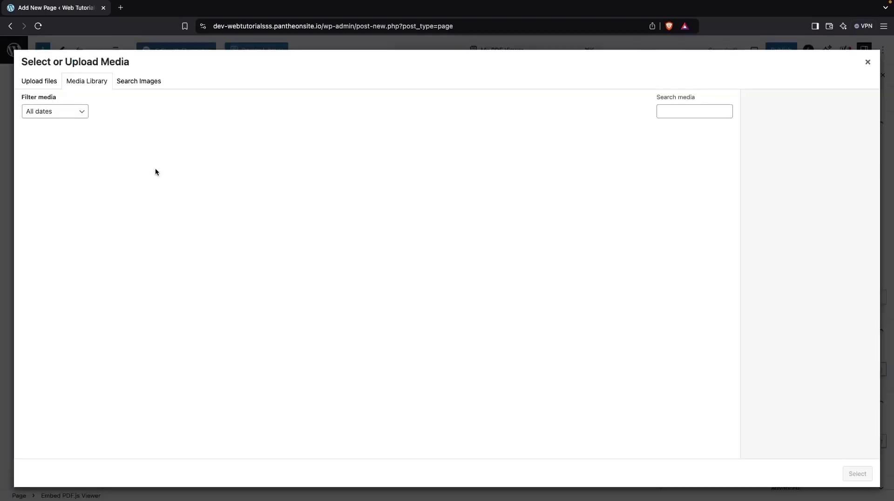
click(40, 84)
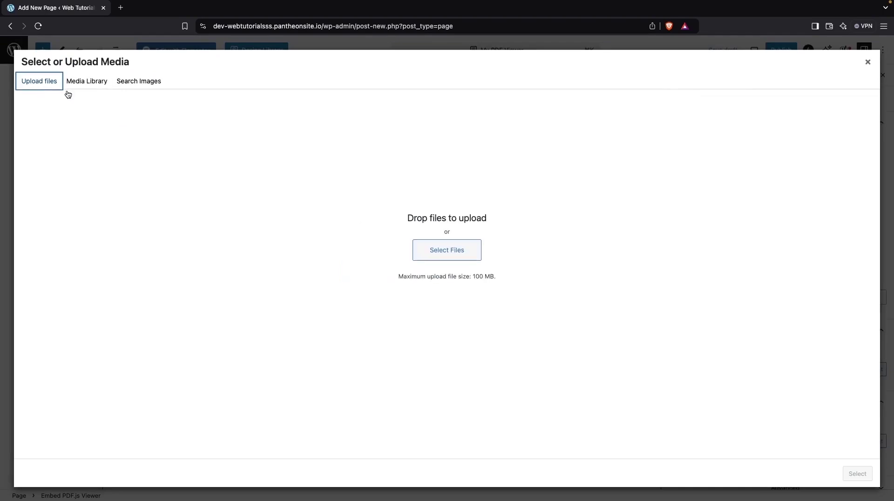
click(448, 256)
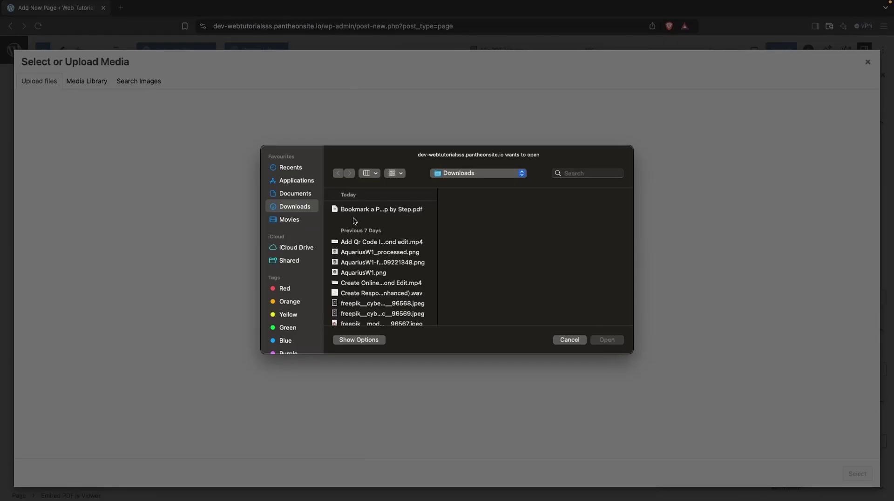
click(368, 210)
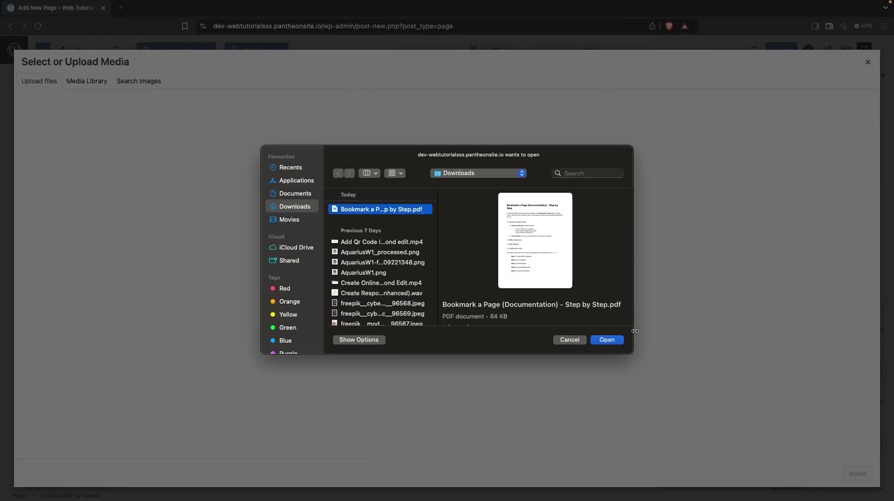
click(607, 340)
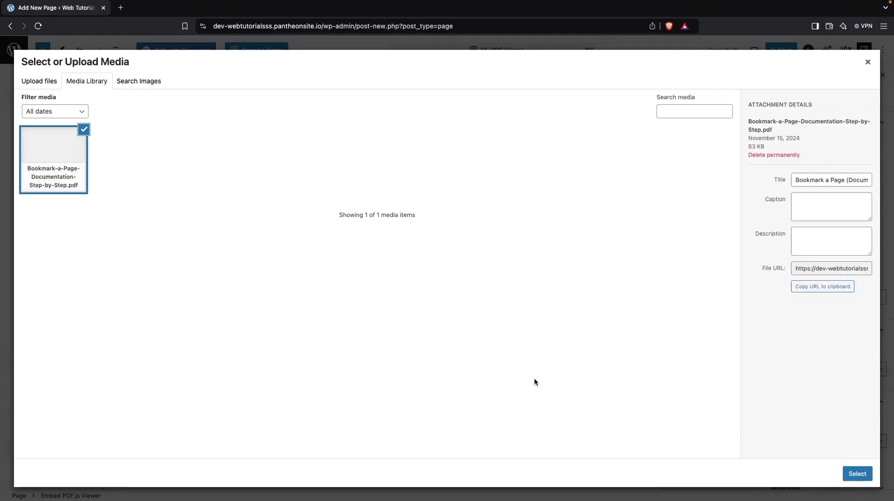
click(862, 477)
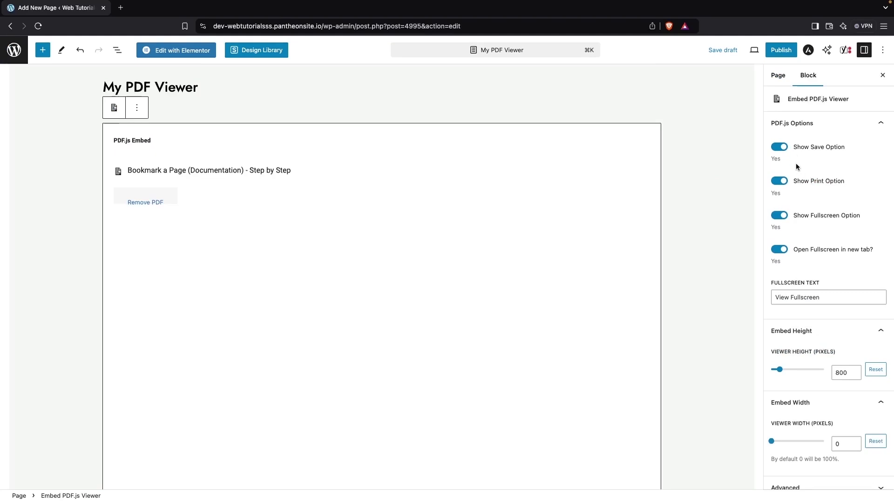
- Publish the My PDF Viewer page, confirm, and open the live page with View Page
scroll(796, 165, down, 1)
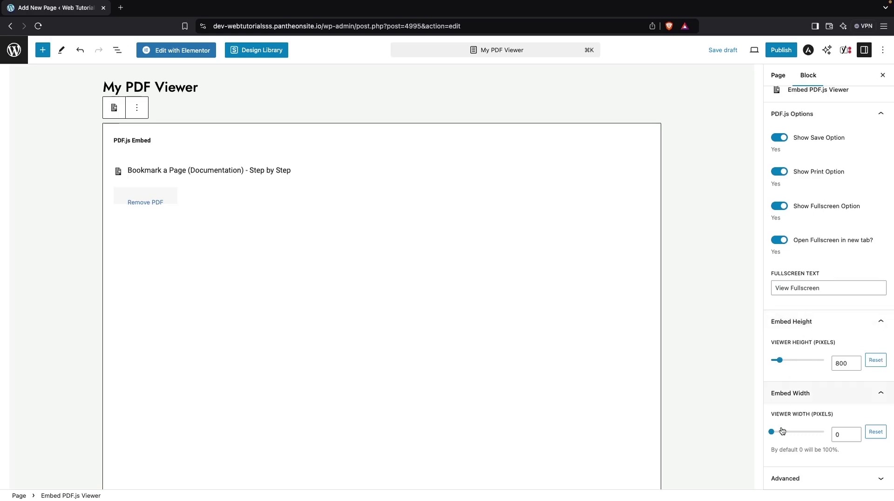
click(816, 483)
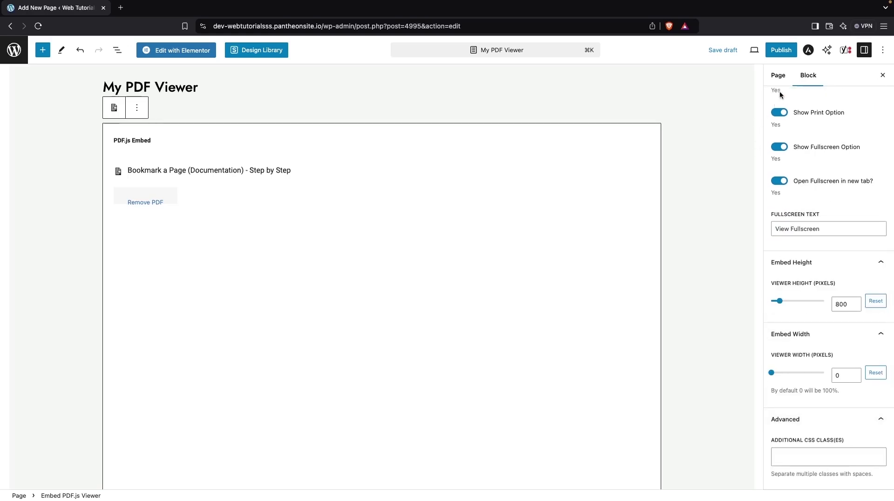
click(784, 53)
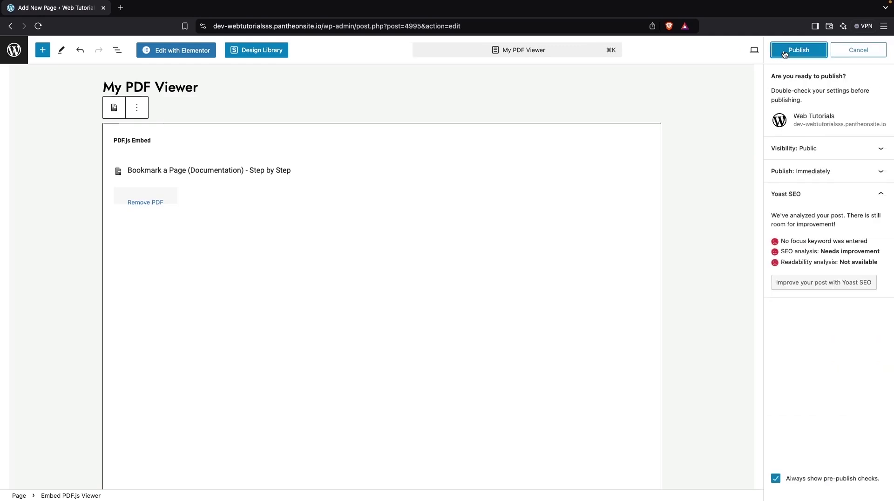
click(785, 52)
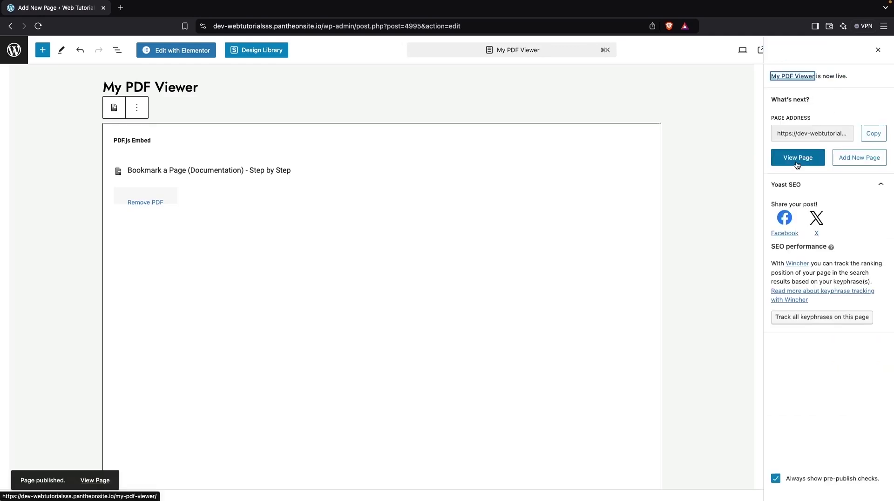
click(797, 160)
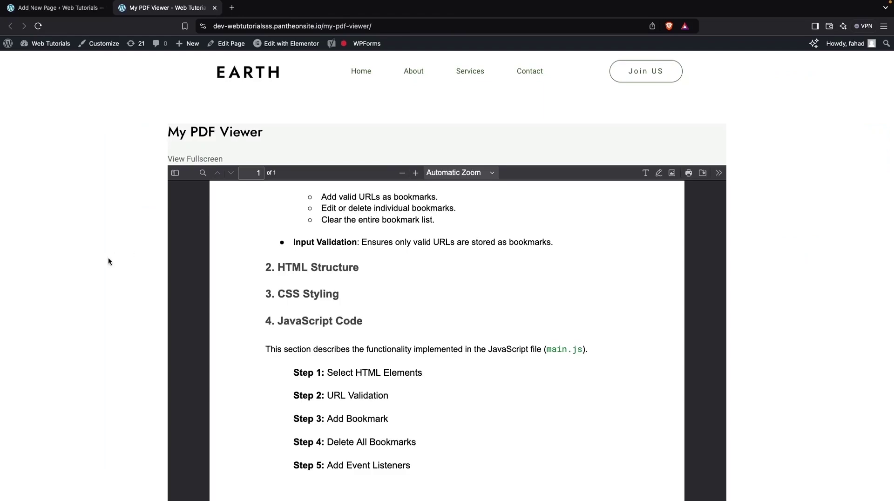
- Scroll the live PDF, open it fullscreen from the >> tools menu, then return to the editor
scroll(168, 339, down, 2)
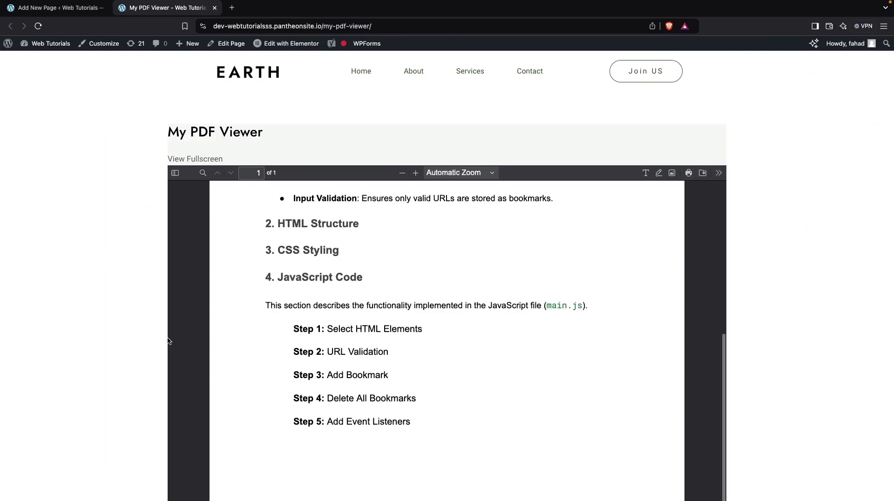
scroll(226, 337, up, 5)
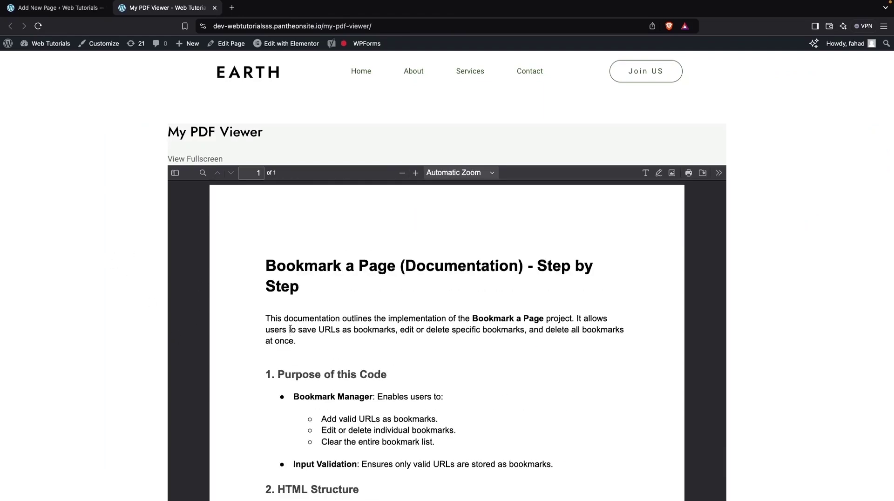
click(718, 173)
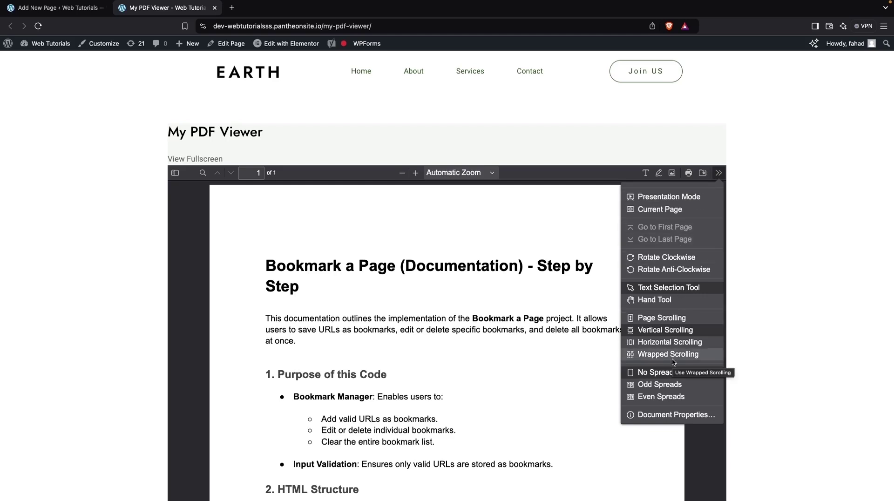
click(208, 159)
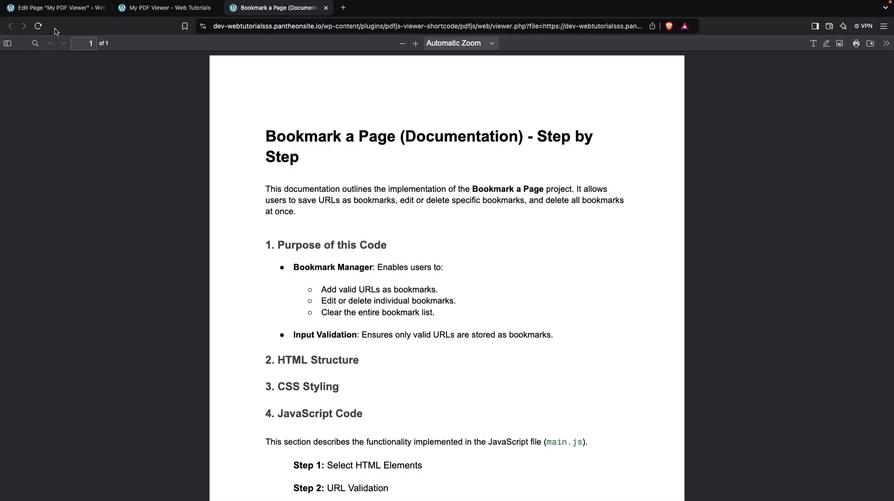
click(64, 11)
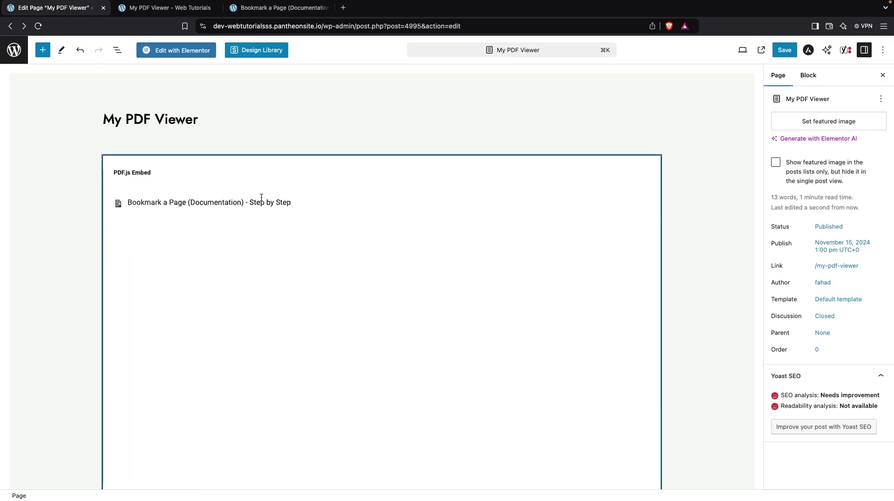